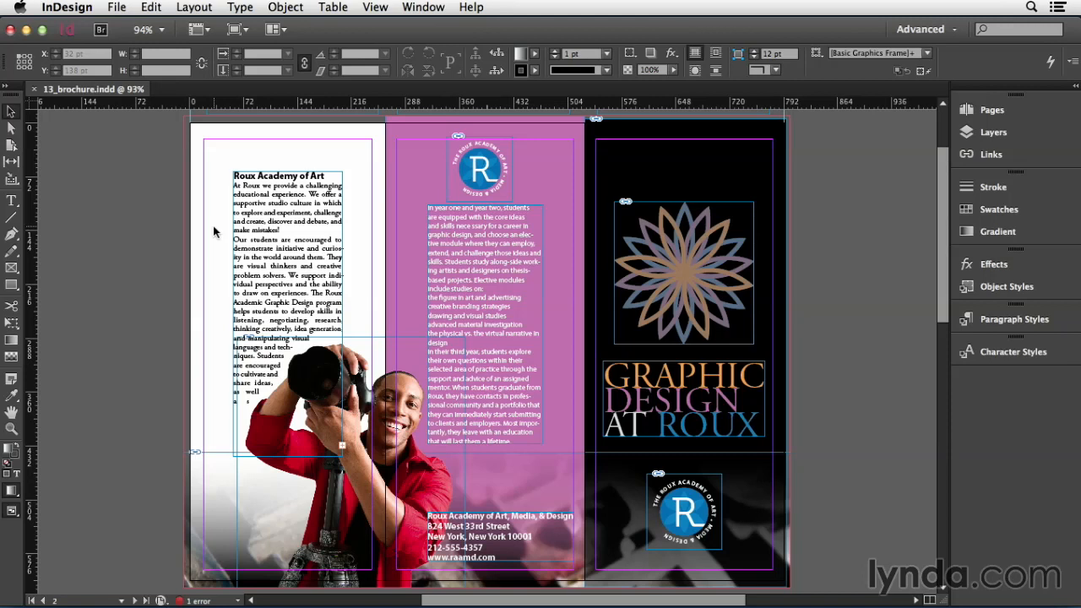
Step: Try centred, right and towards-spine alignment on the "Roux Academy of Art" heading, and finish with it right-aligned
key("z")
left_click_drag(200, 144, 380, 287)
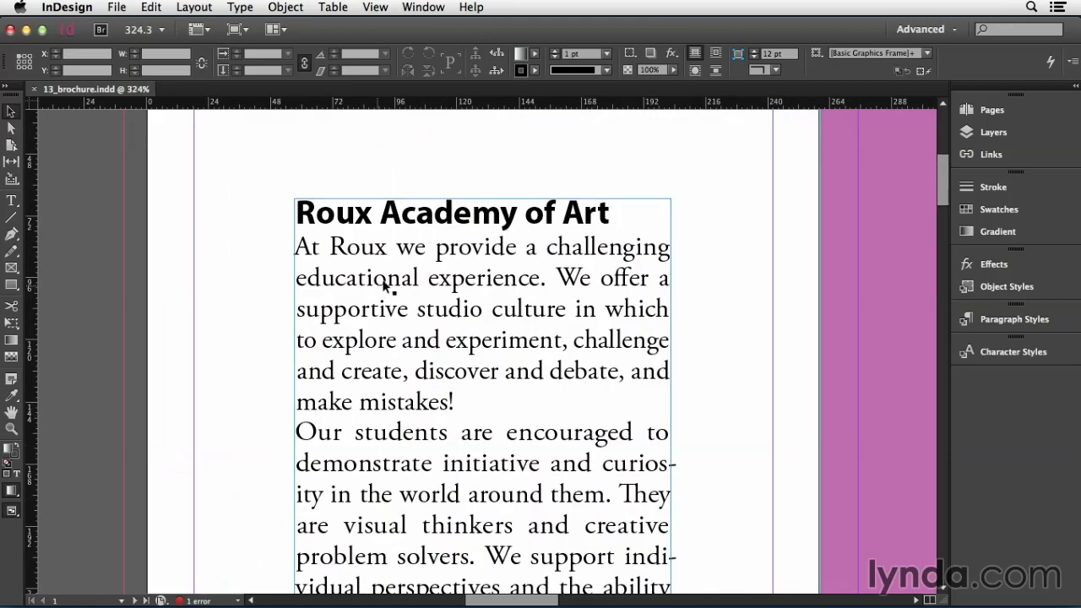
double_click(415, 216)
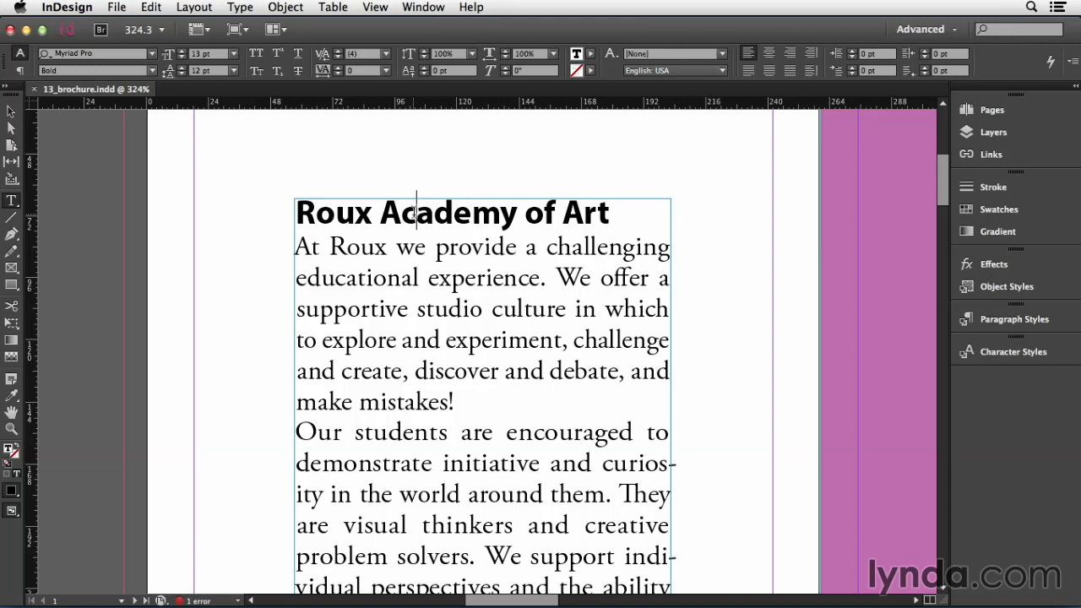
left_click(22, 72)
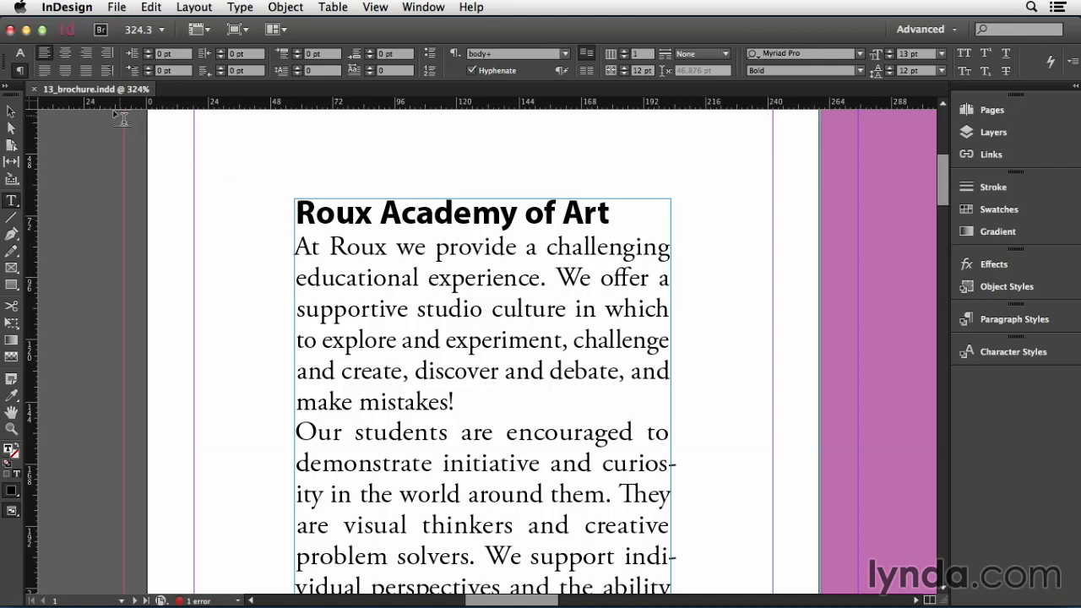
left_click(66, 54)
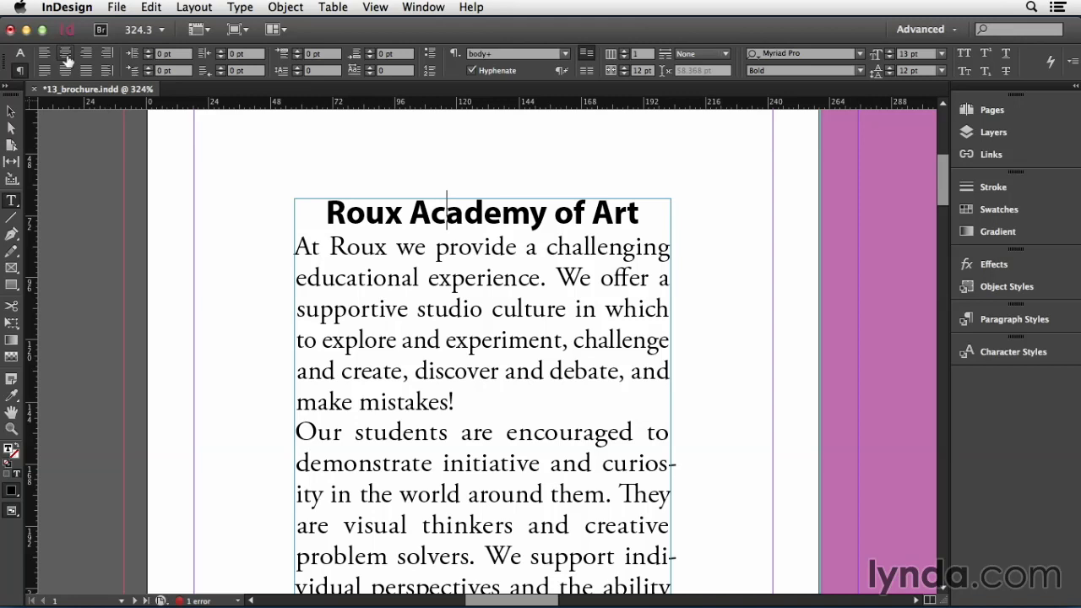
left_click(86, 54)
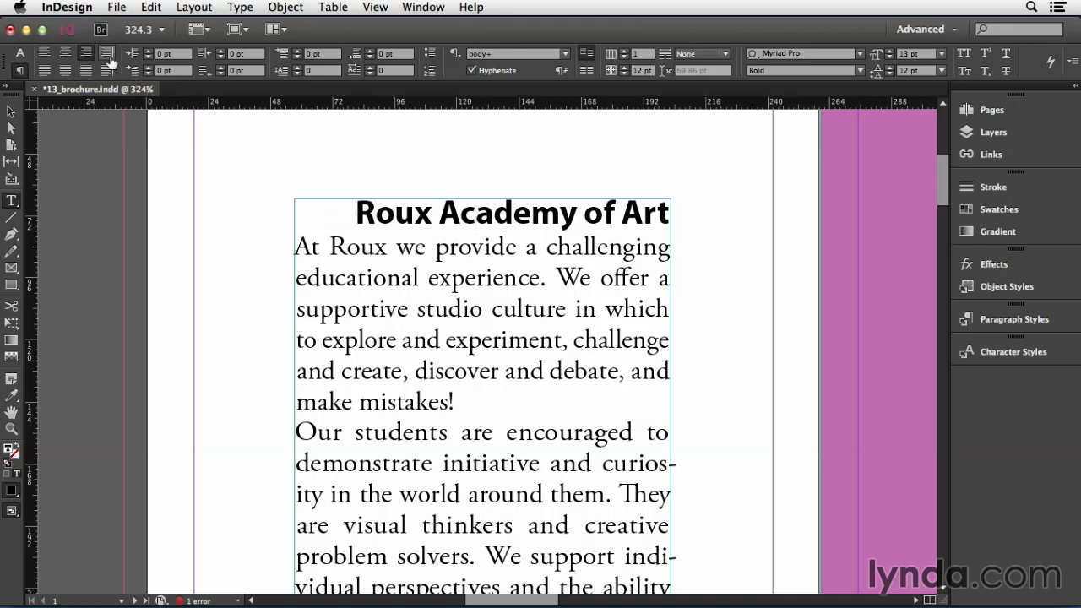
left_click(108, 54)
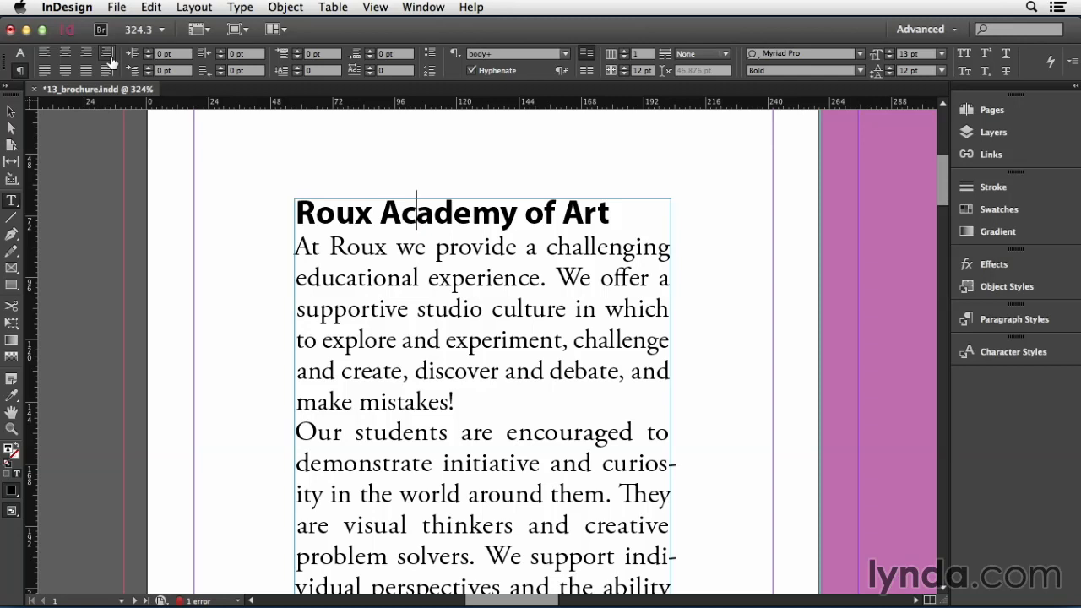
left_click(87, 52)
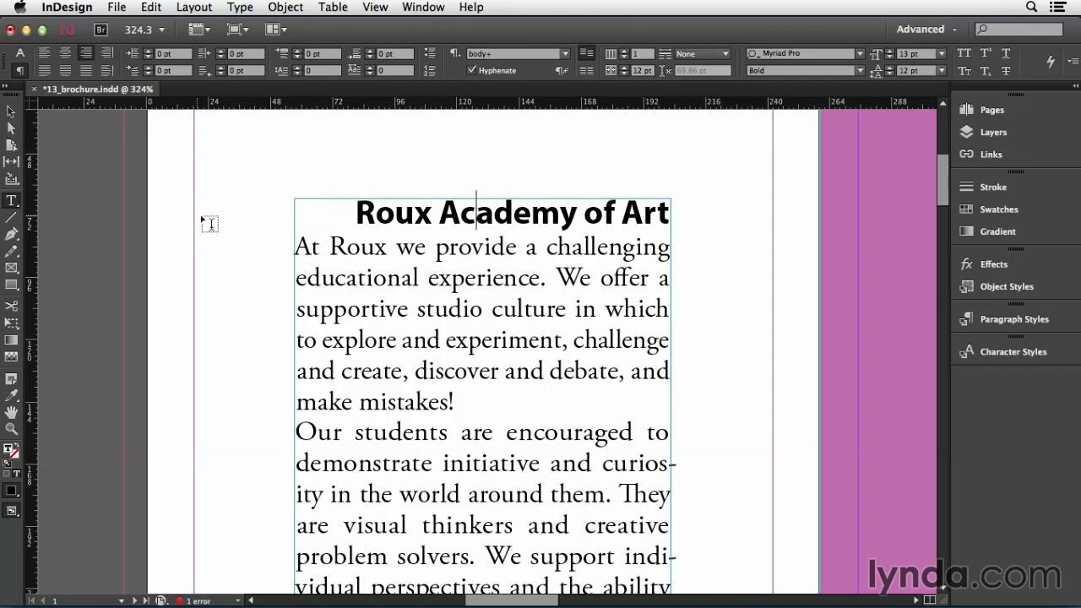
Step: Try a 16 pt left indent on the paragraph beginning "Our students are encouraged", and undo it
left_click(399, 435)
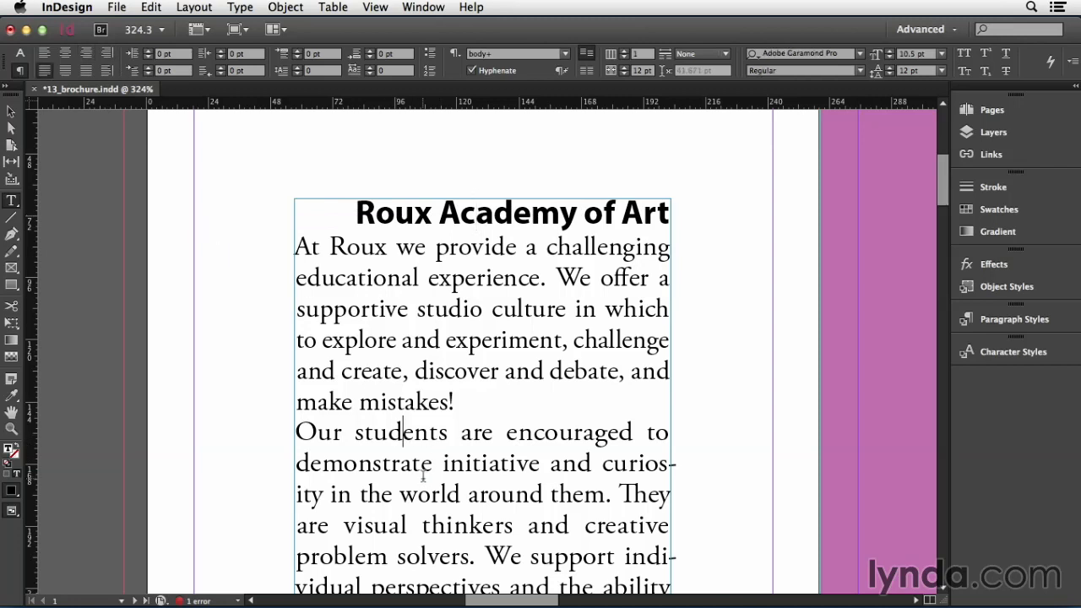
left_click_drag(412, 463, 505, 531)
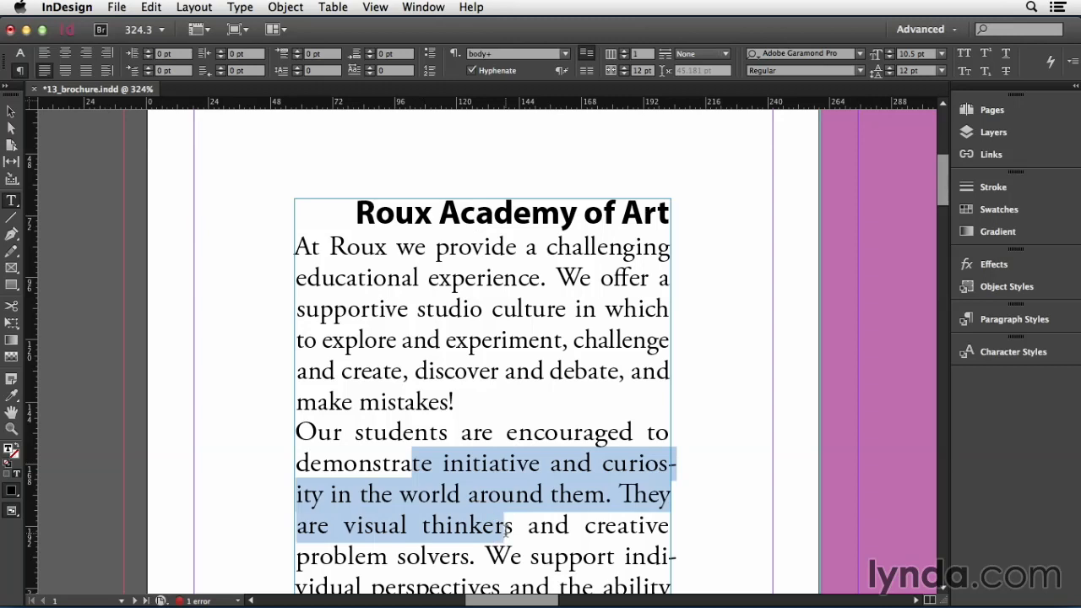
left_click_drag(508, 529, 512, 529)
key("BackSpace")
key("BackSpace")
key("BackSpace")
key("BackSpace")
type("16 pt")
key("Return")
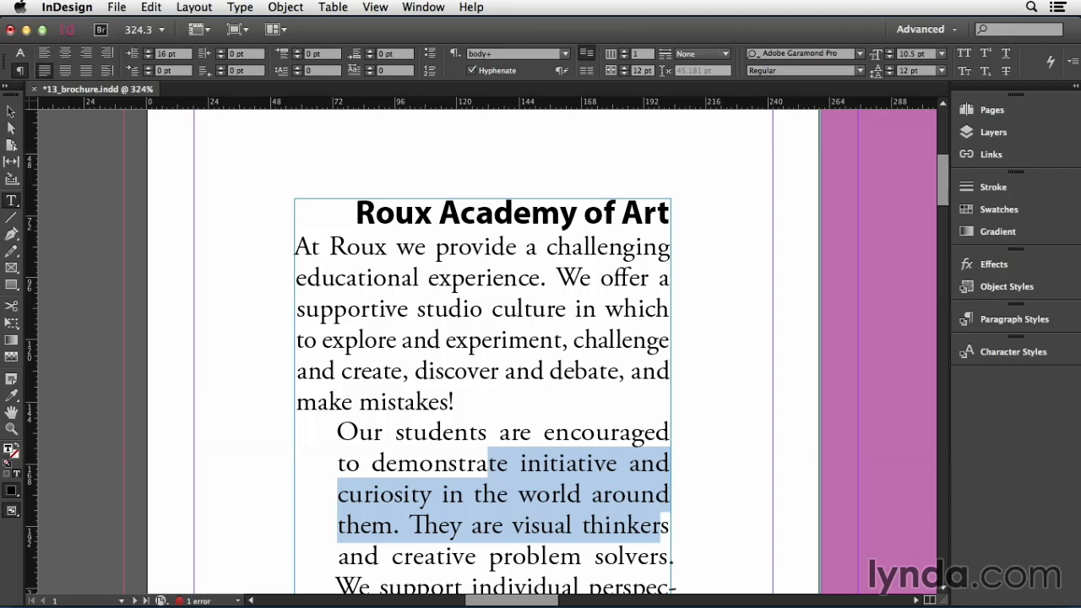
key("super+z")
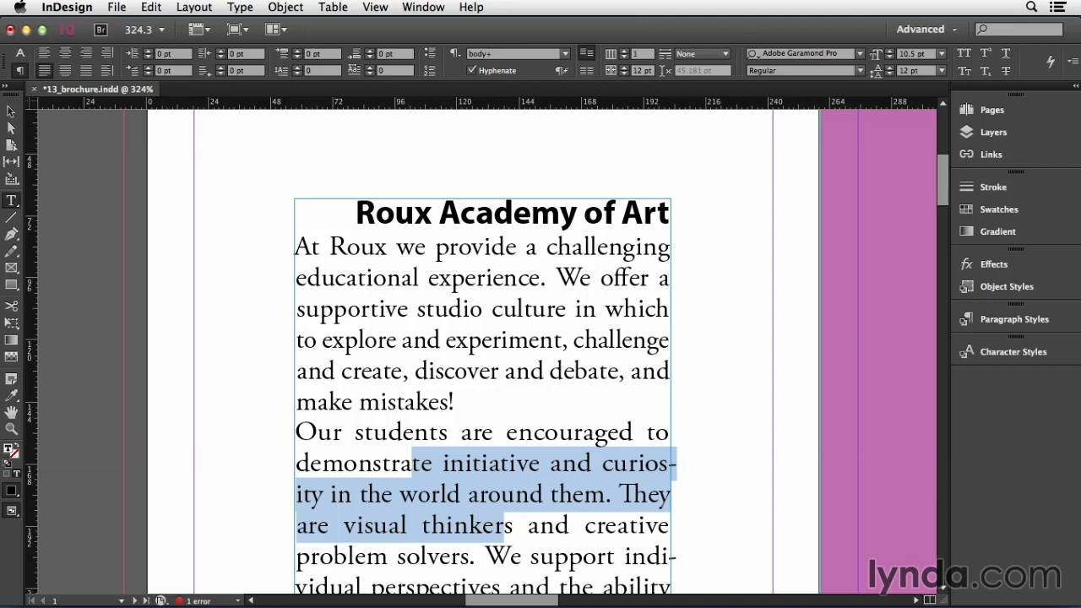
Step: Set the first-line indent of the "Our students are encouraged" paragraph to 18 pt
left_click(173, 73)
key("BackSpace")
key("BackSpace")
key("BackSpace")
key("BackSpace")
type("18 pt")
key("Return")
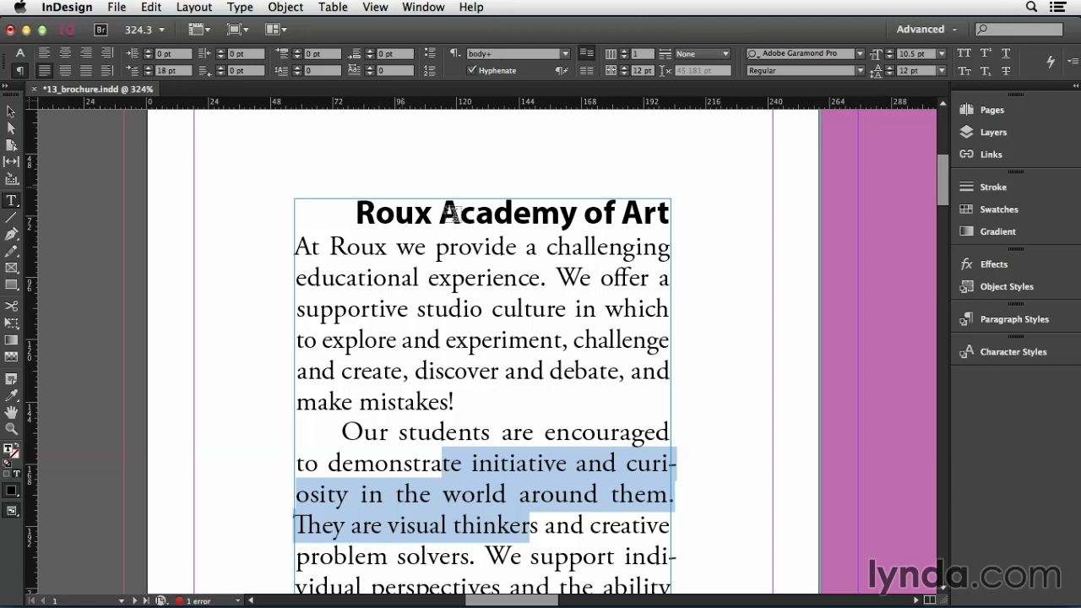
Step: Try spacing the electives list with an empty paragraph after "include studies on:" in the middle column, and remove it
left_click_drag(697, 403, 205, 300)
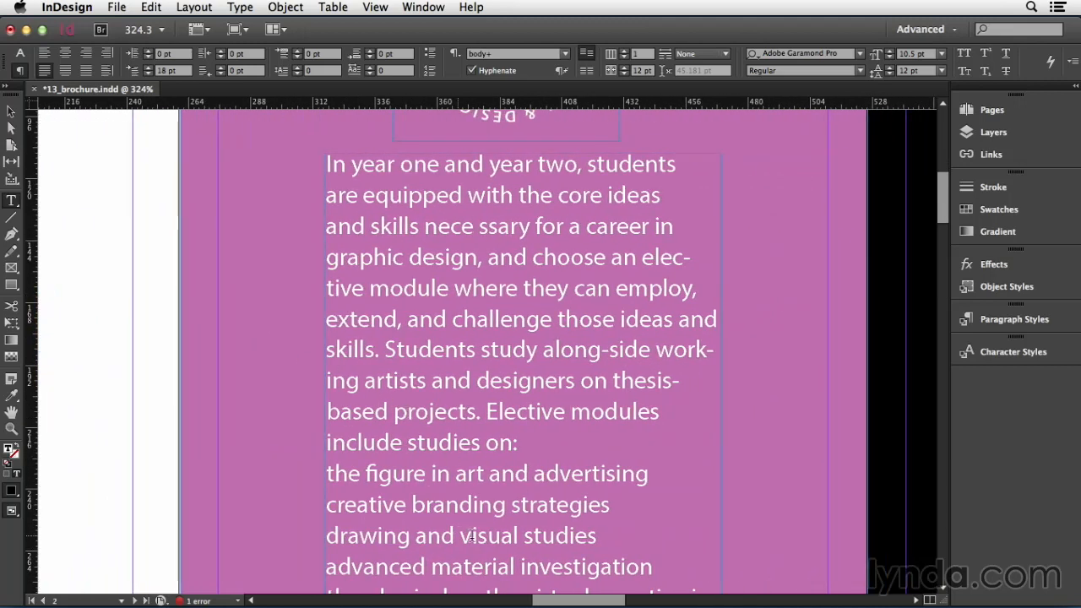
scroll(482, 442, "down", 3)
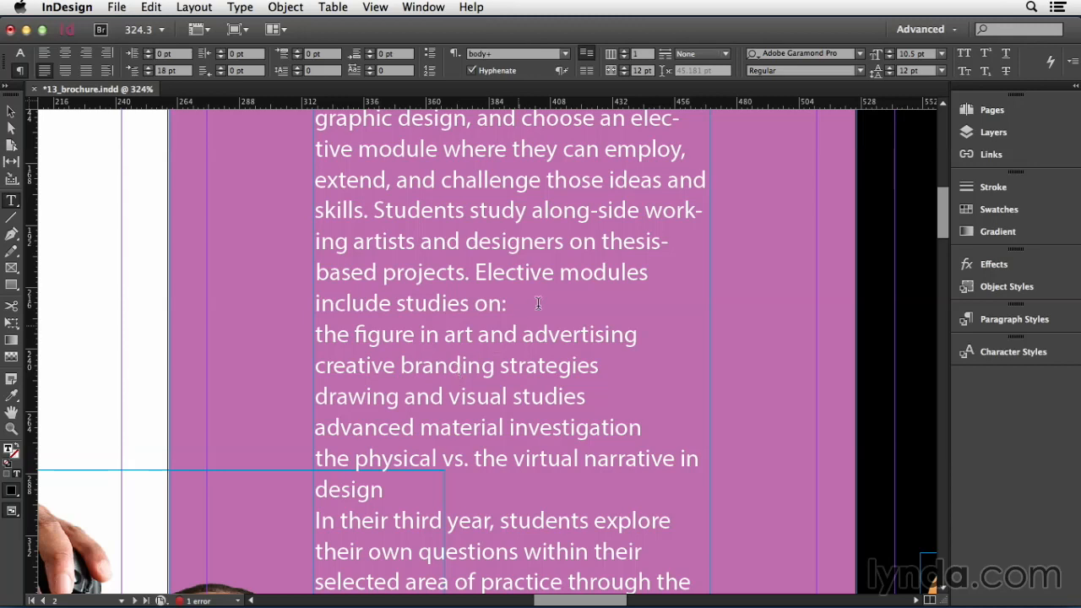
left_click(493, 307)
key("Return")
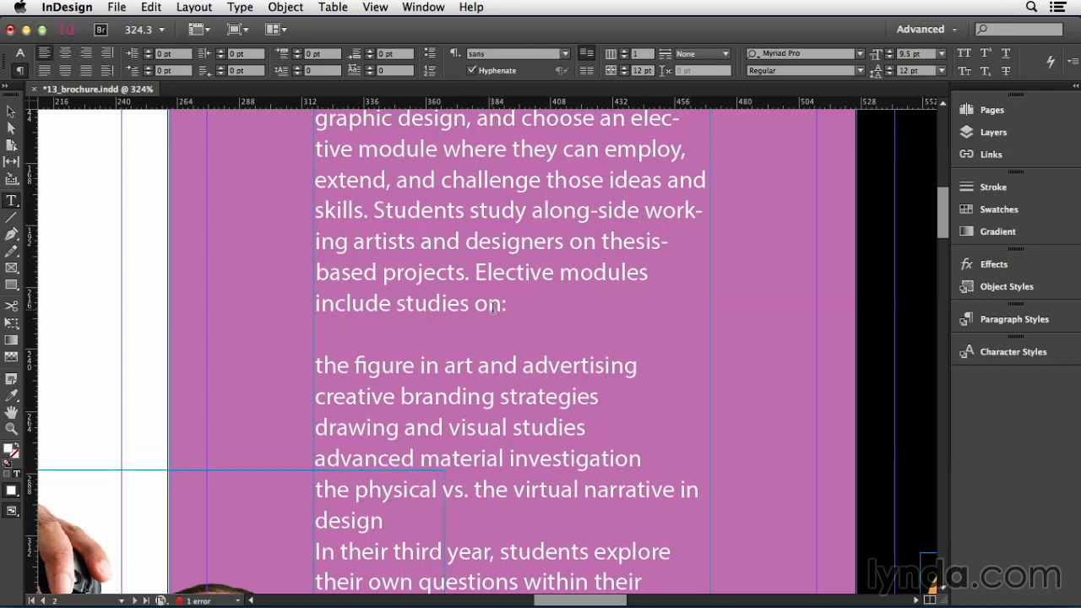
key("BackSpace")
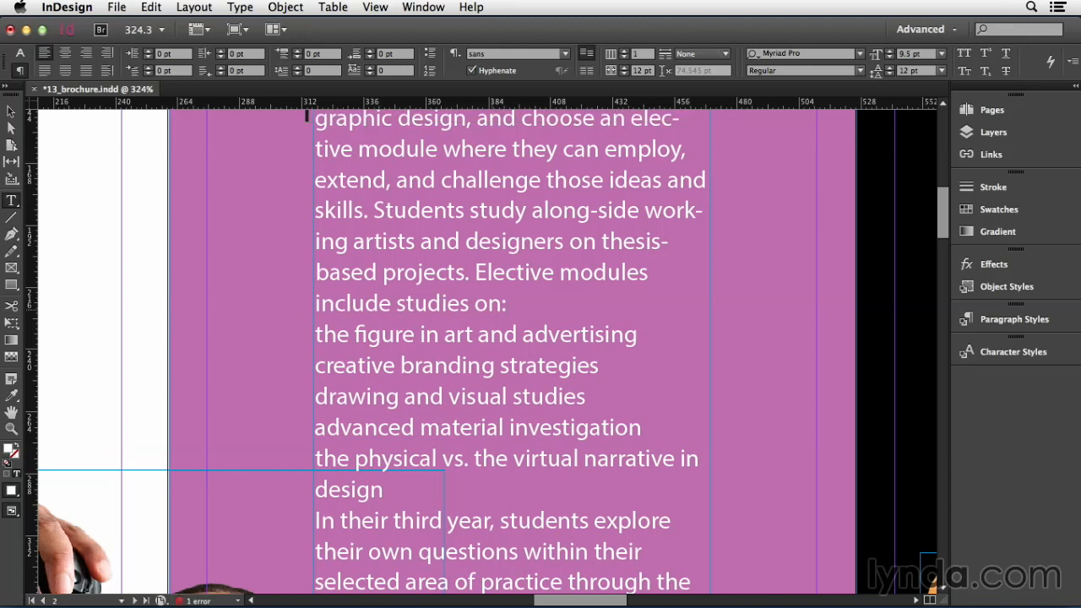
Step: Give the paragraphs from "the figure in art" through "In their third year" 9 pt of space before, and reduce it to 3 pt
left_click_drag(420, 335, 415, 511)
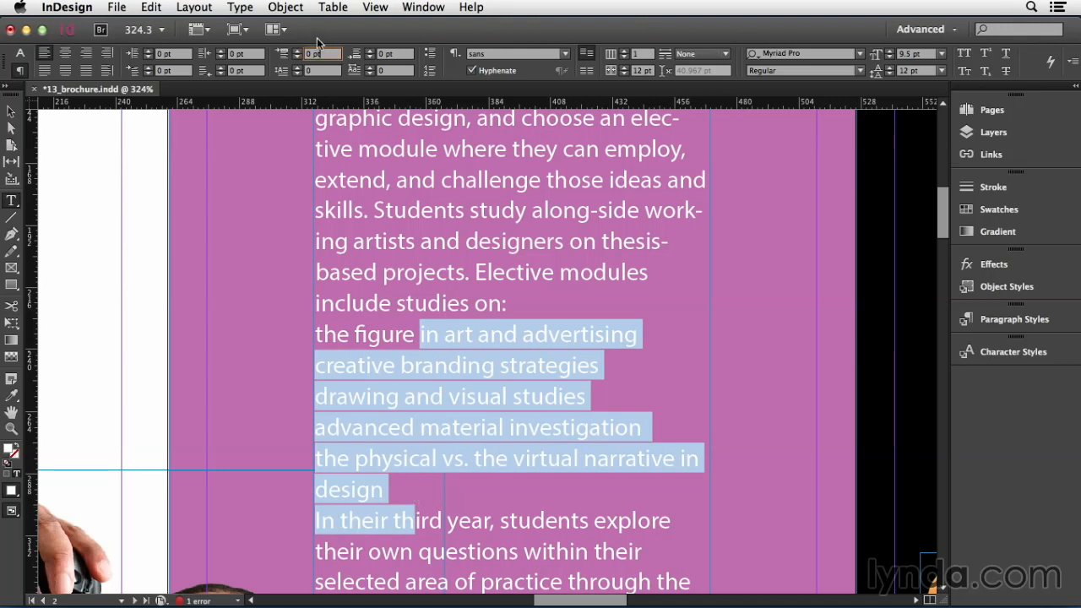
type("9")
key("Return")
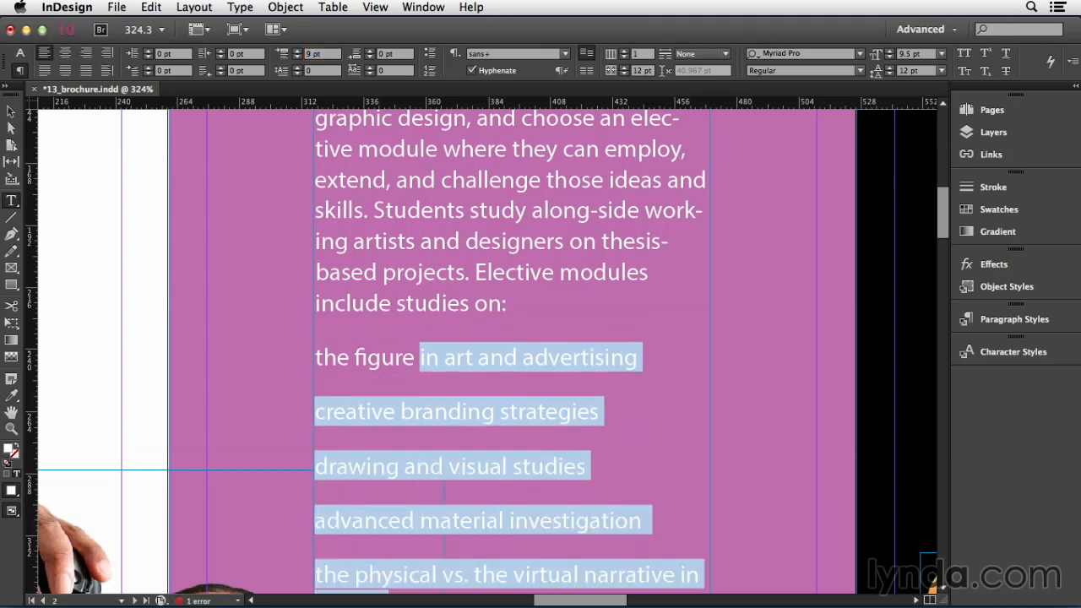
left_click(305, 53)
type("3 pt")
key("Return")
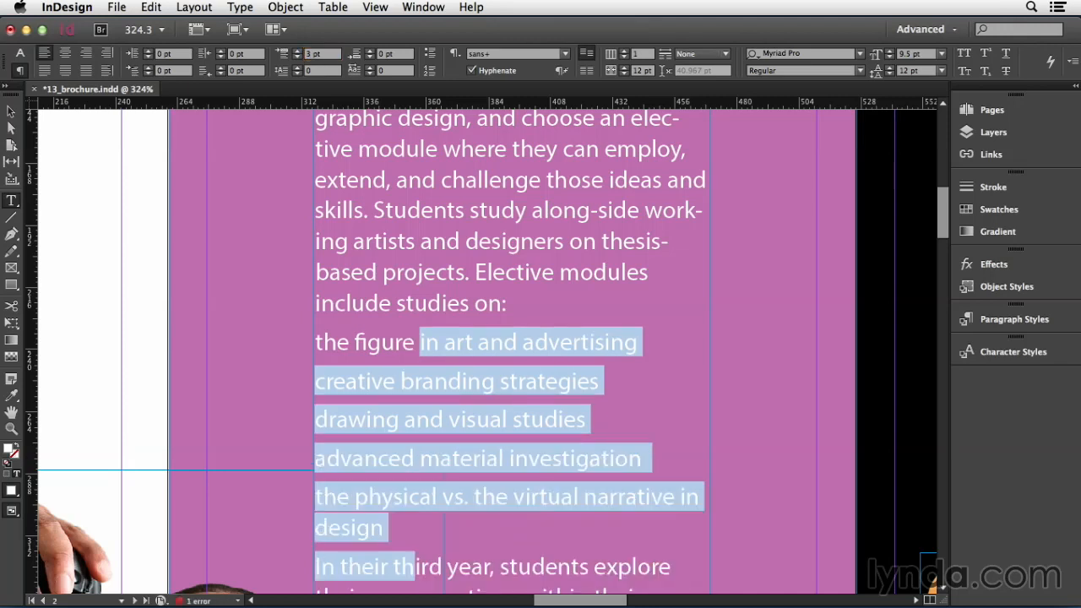